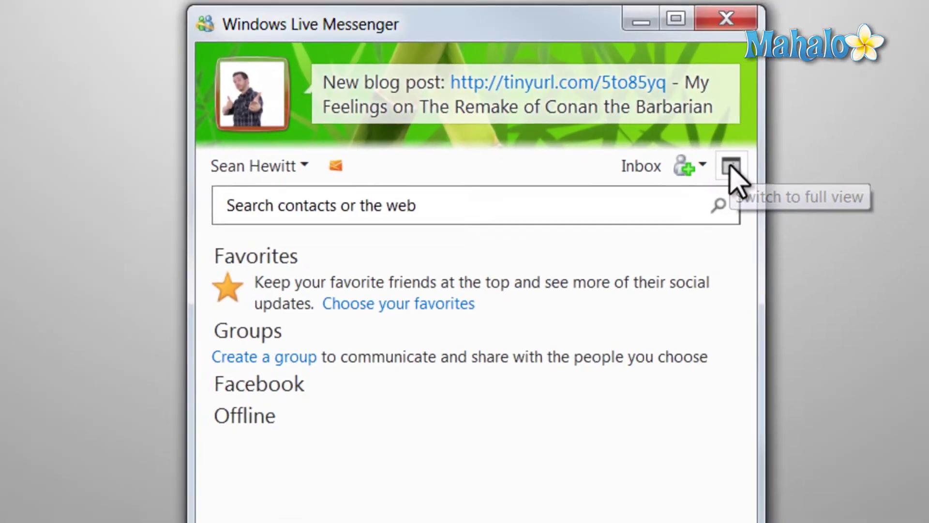
Maximize Messenger in full view and open the account status menu under your name
left_click(566, 77)
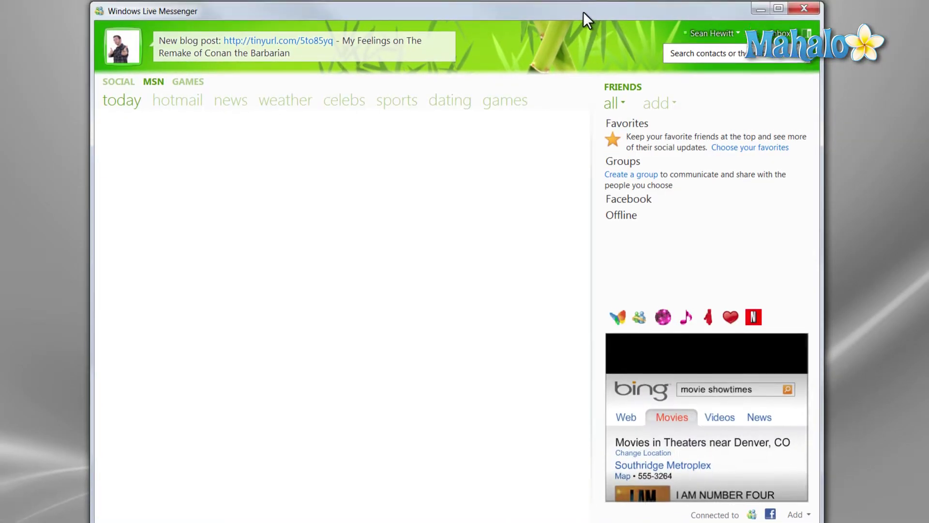
double_click(584, 23)
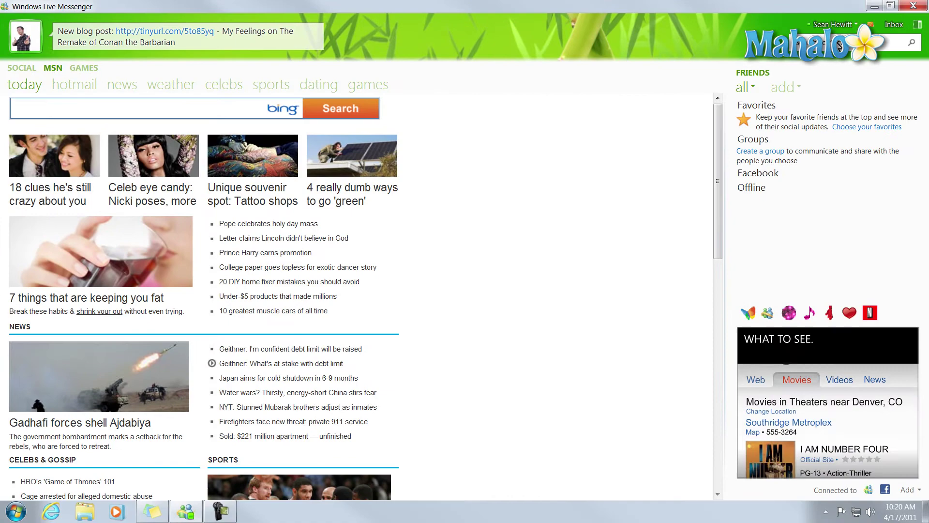
left_click(834, 24)
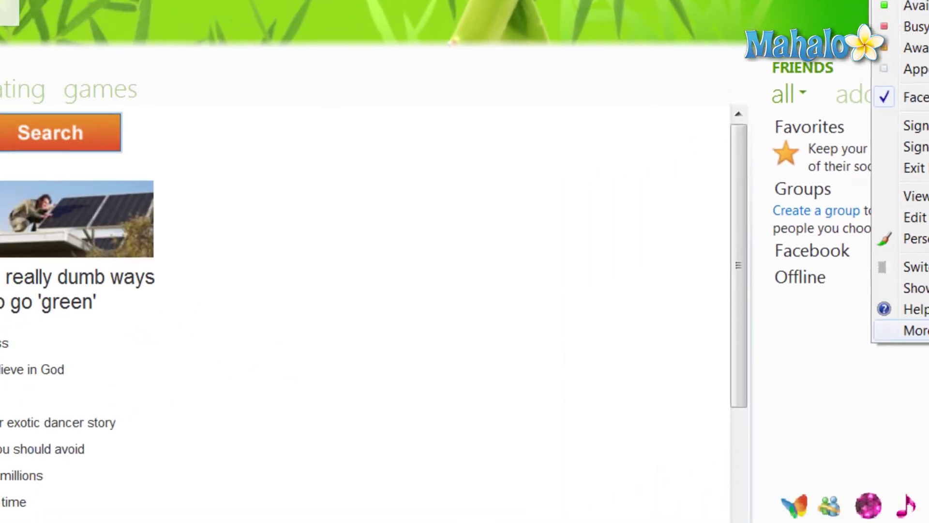
Go to More options, Privacy, Edit settings, and sign in with the saved account
left_click(715, 468)
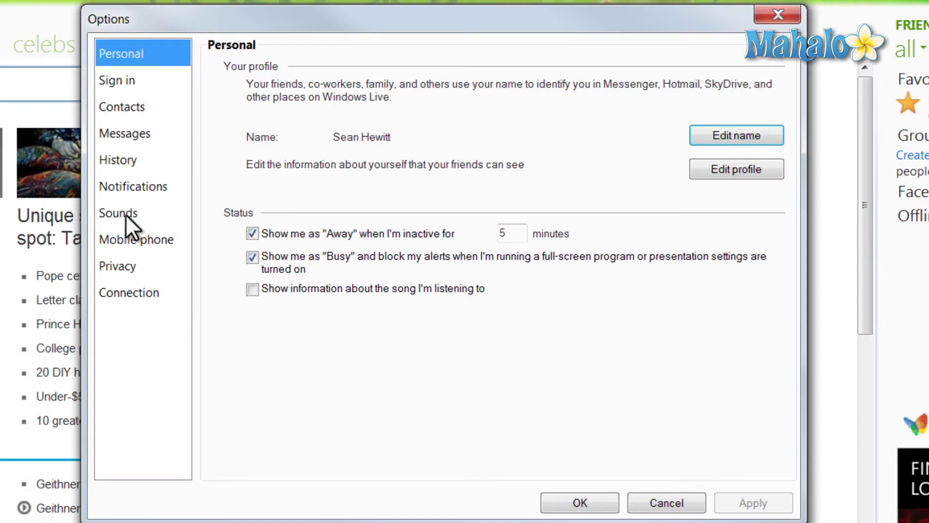
left_click(119, 266)
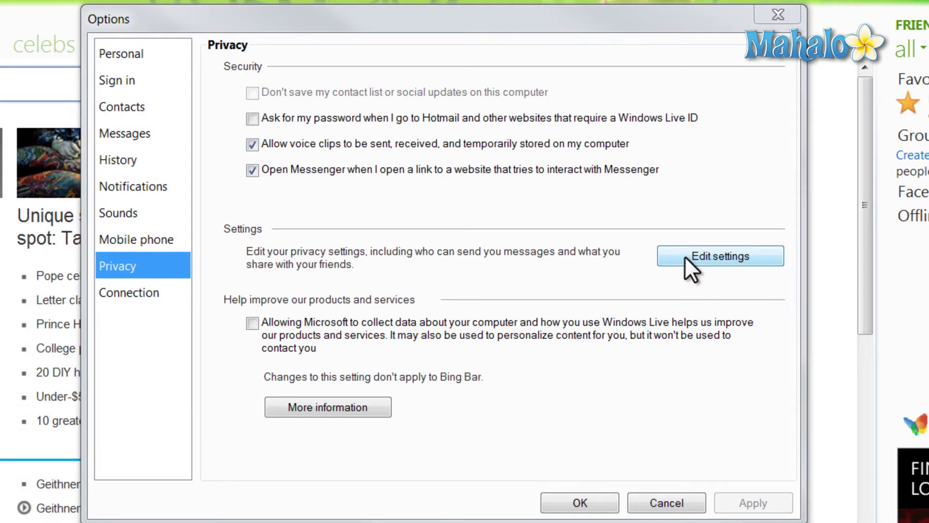
left_click(698, 258)
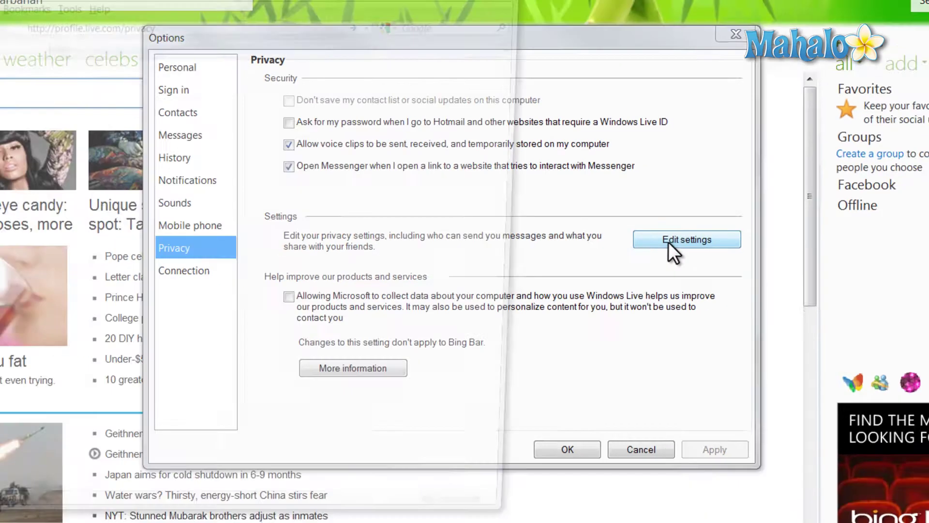
left_click(484, 22)
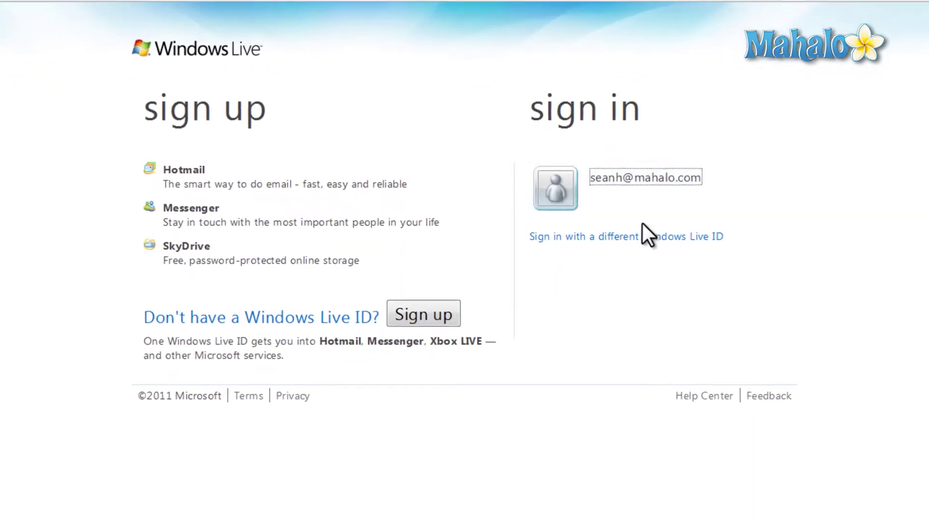
left_click(646, 178)
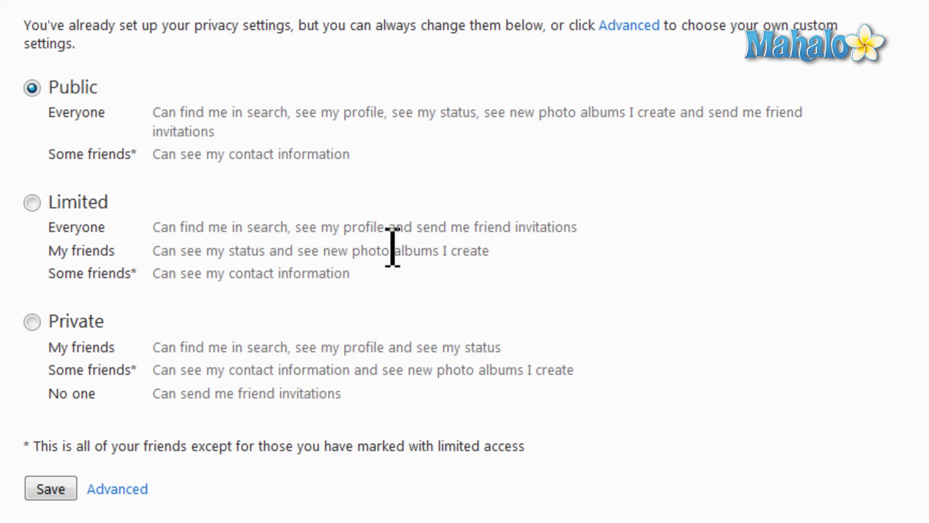
Open the Advanced privacy options page with per-category sharing sliders
left_click(138, 494)
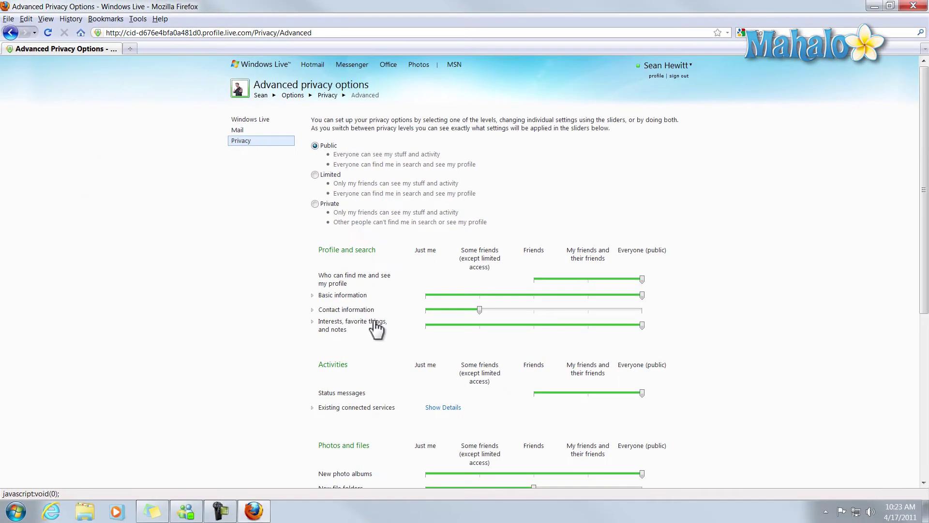
scroll(660, 240, "down", 5)
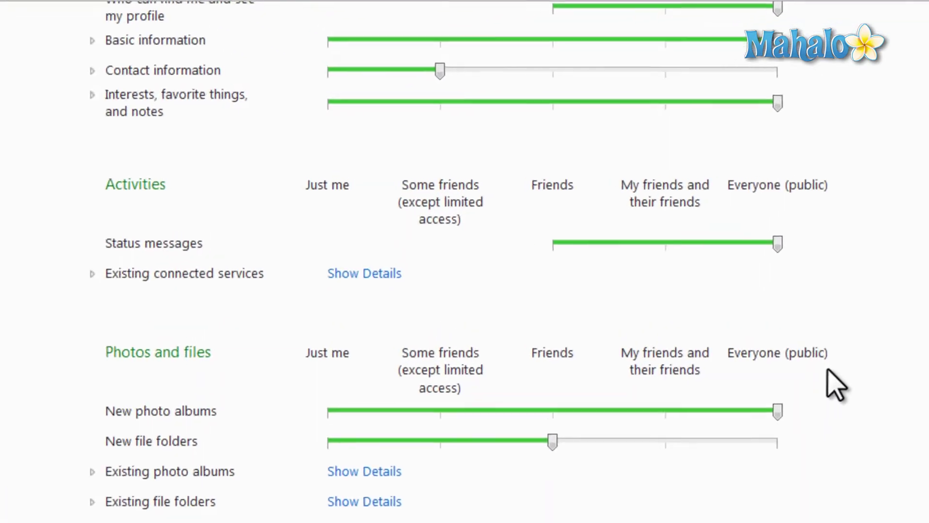
scroll(872, 429, "up", 5)
scroll(872, 428, "up", 3)
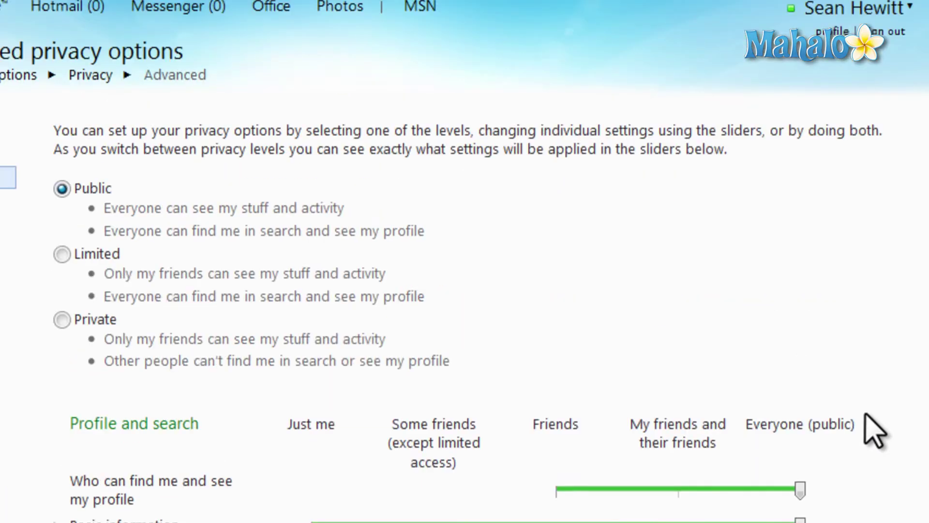
scroll(871, 428, "down", 3)
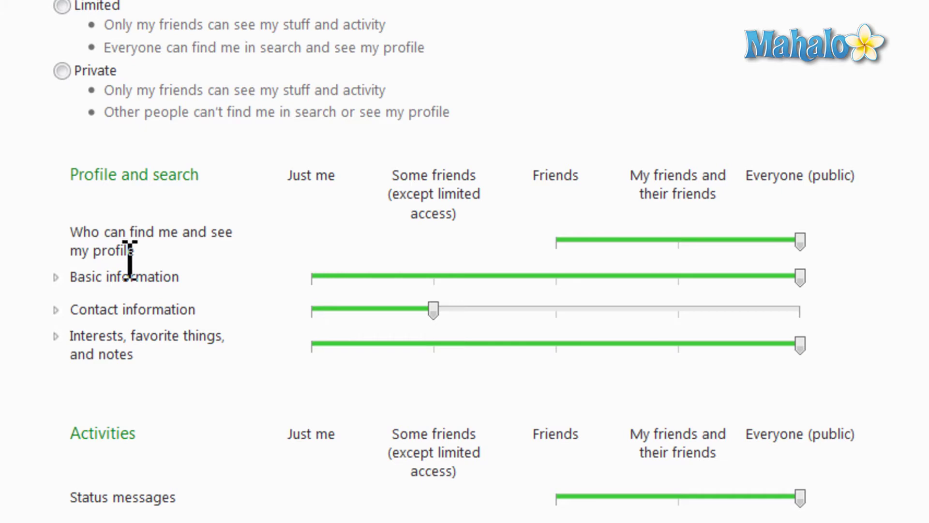
scroll(108, 240, "down", 9)
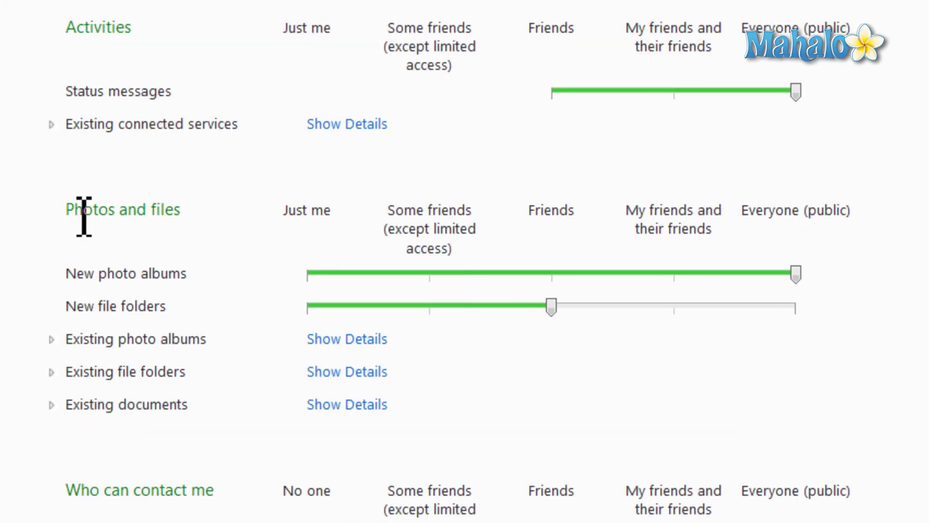
scroll(56, 312, "down", 7)
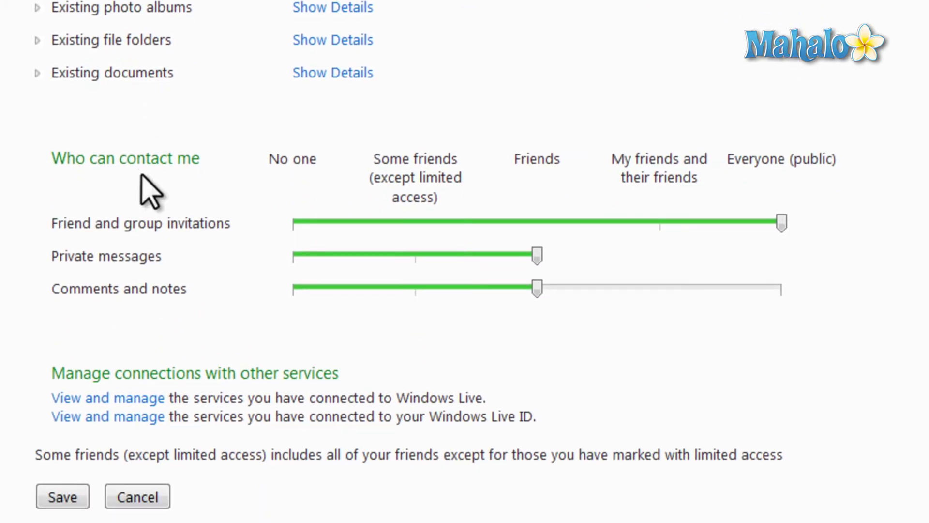
Save the customized advanced privacy settings
left_click(77, 498)
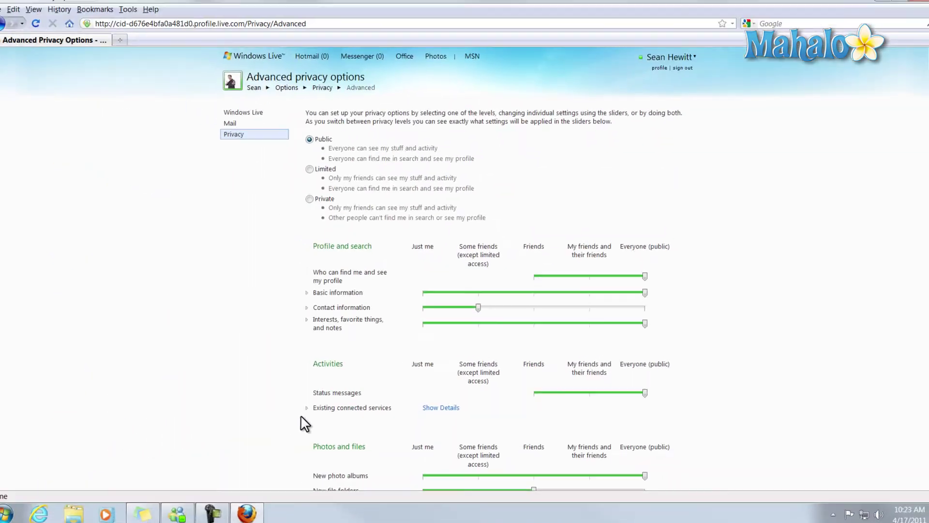